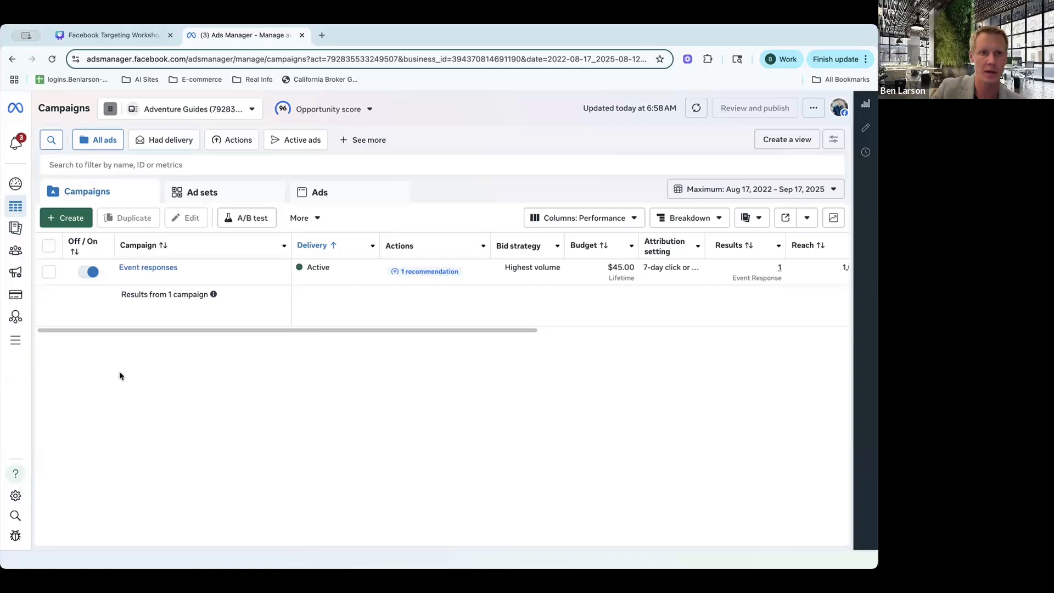
Step: Open the Audiences page and switch to the first ad account in the Realtor business portfolio
mouse_move(24, 204)
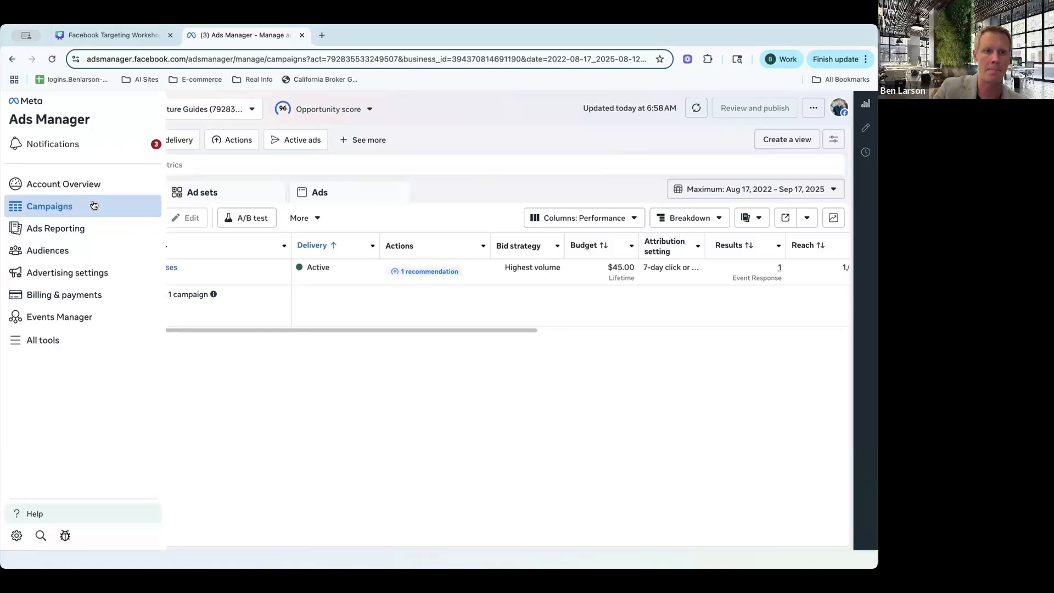
click(63, 250)
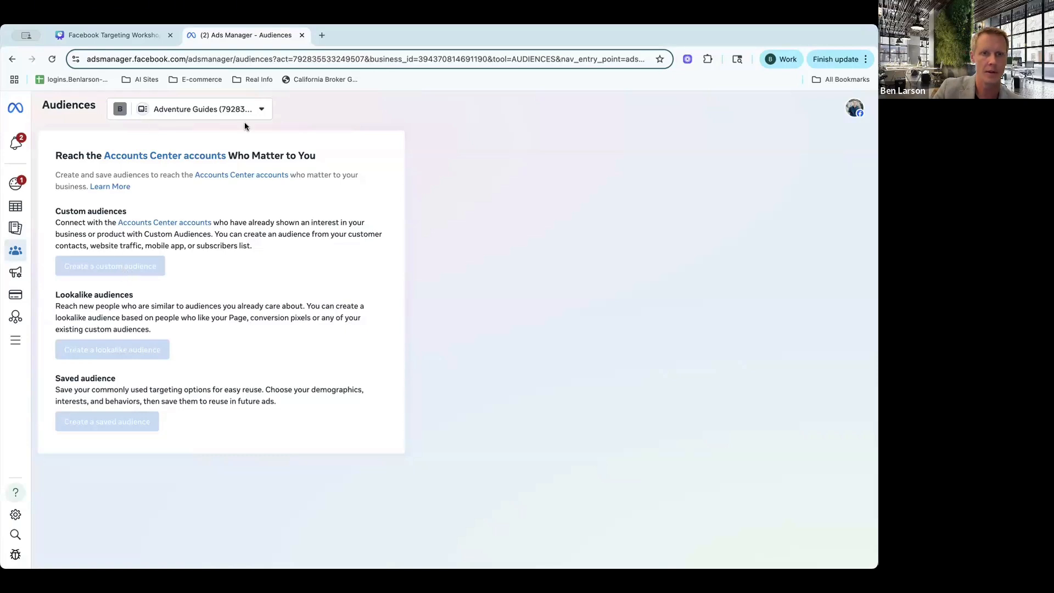
click(260, 109)
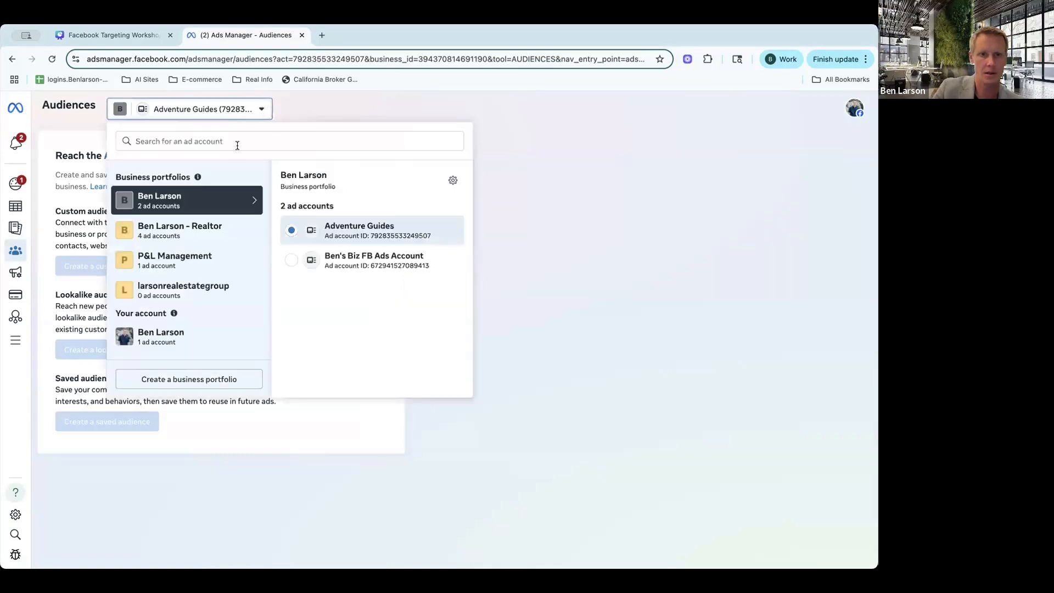
mouse_move(209, 232)
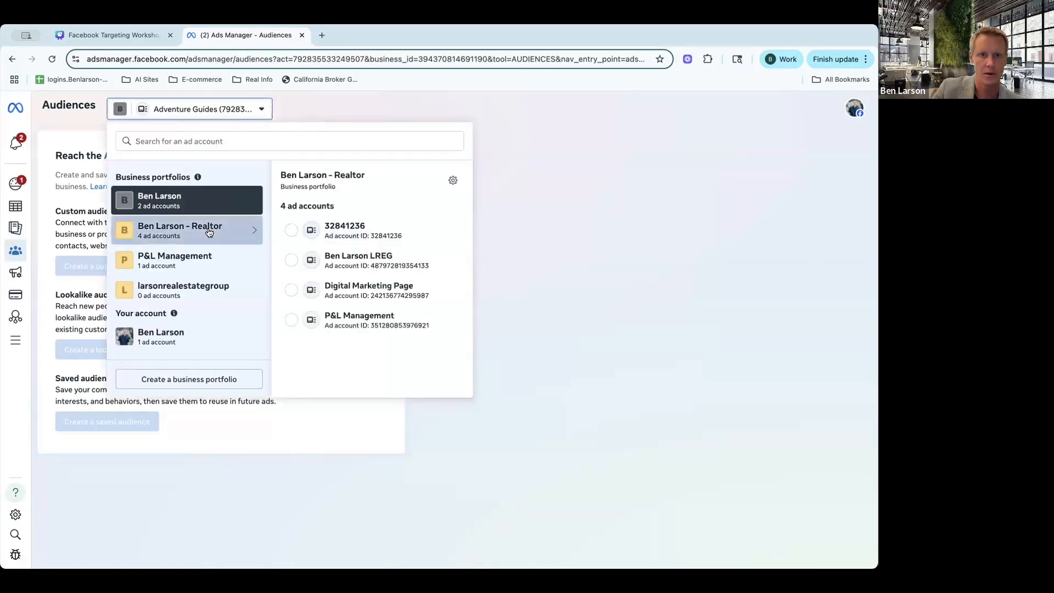
click(310, 227)
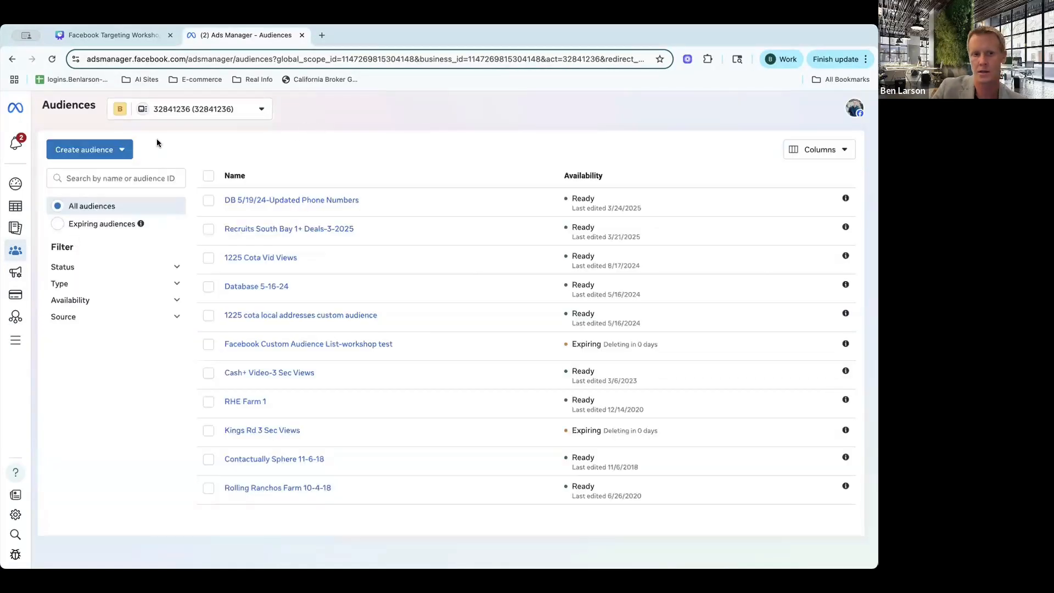
Step: Start a new custom audience with Customer list as its source
click(118, 151)
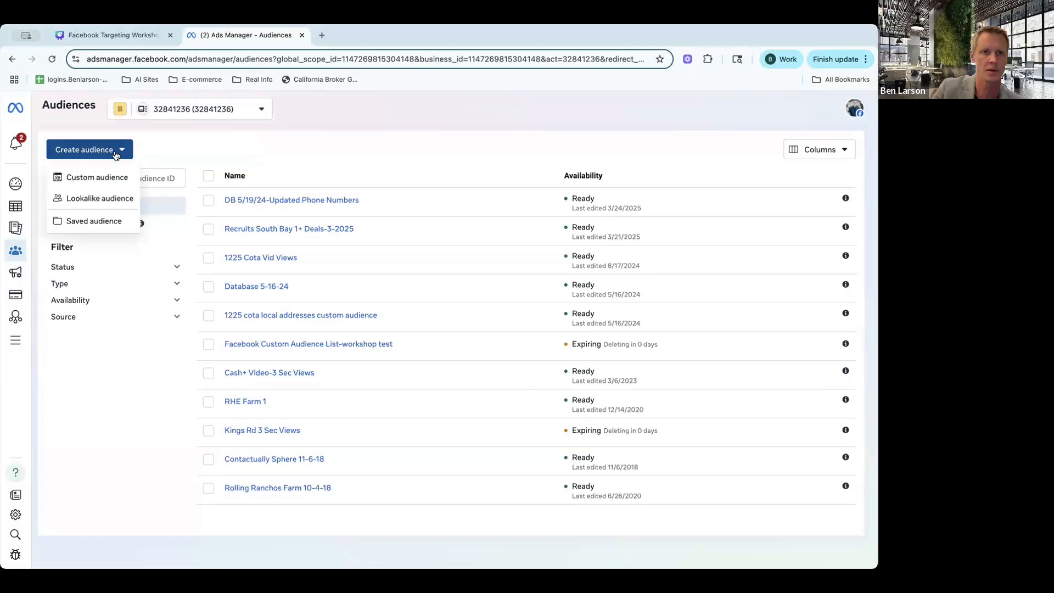
click(109, 178)
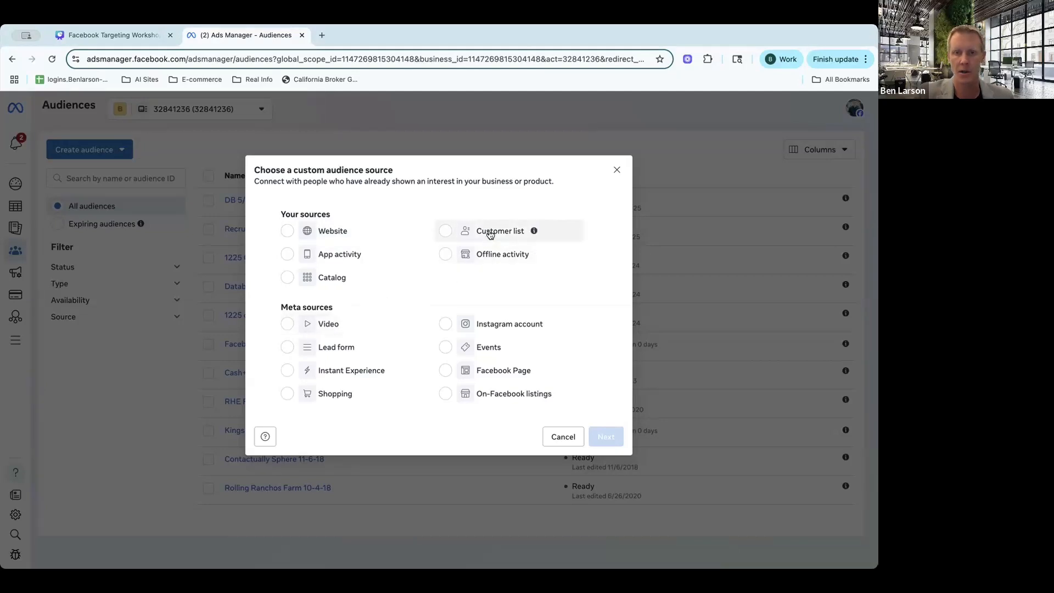
click(446, 232)
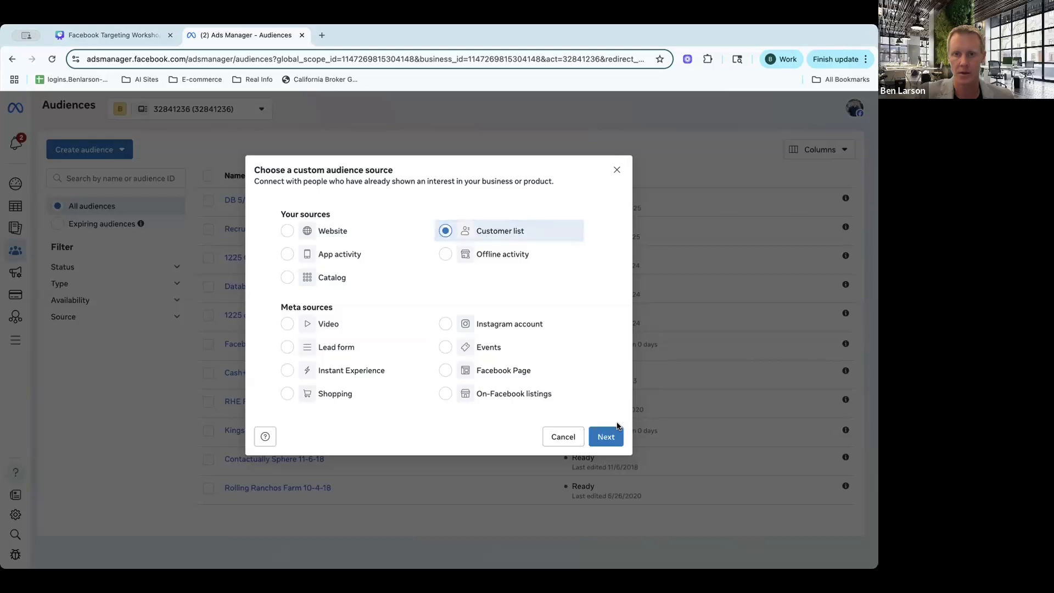
click(606, 437)
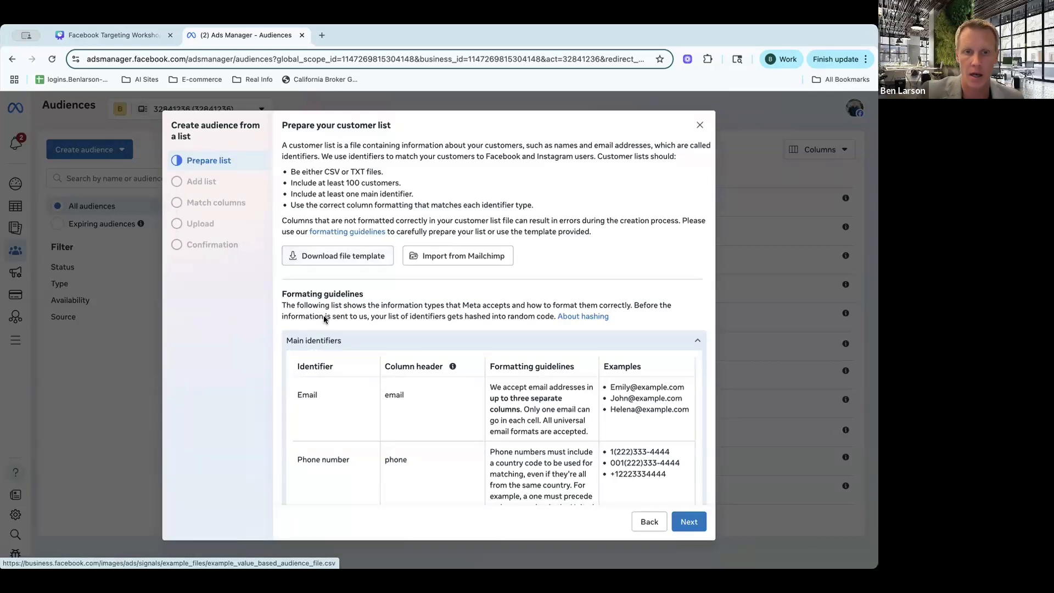
Step: Examine the customer list formatting guidelines, especially the phone number examples, view the Add list stage, and close the audience setup
scroll(311, 411, down, 1)
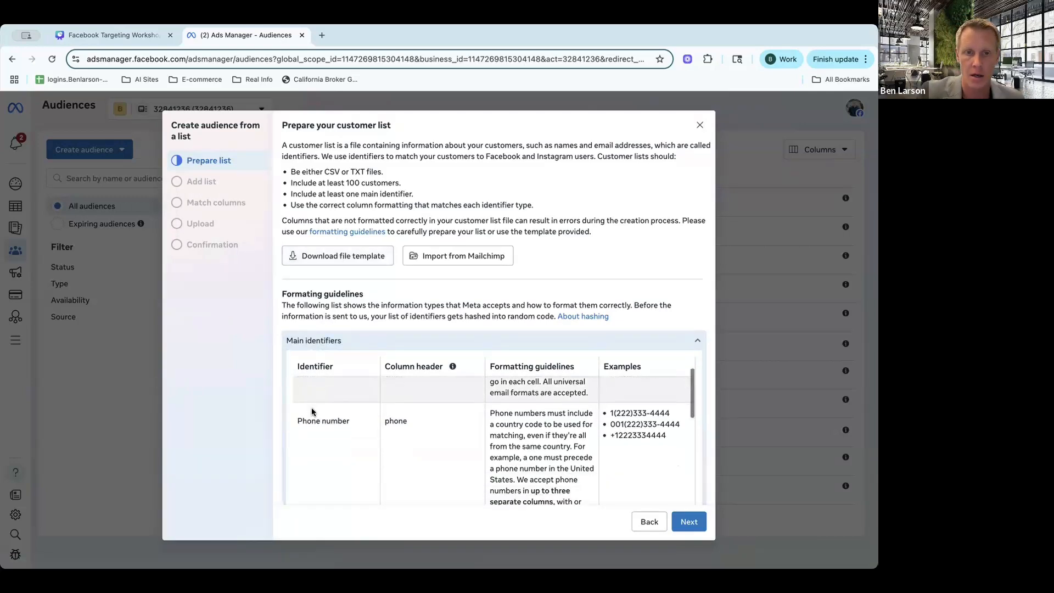
scroll(414, 404, up, 1)
scroll(422, 415, down, 2)
scroll(423, 416, down, 5)
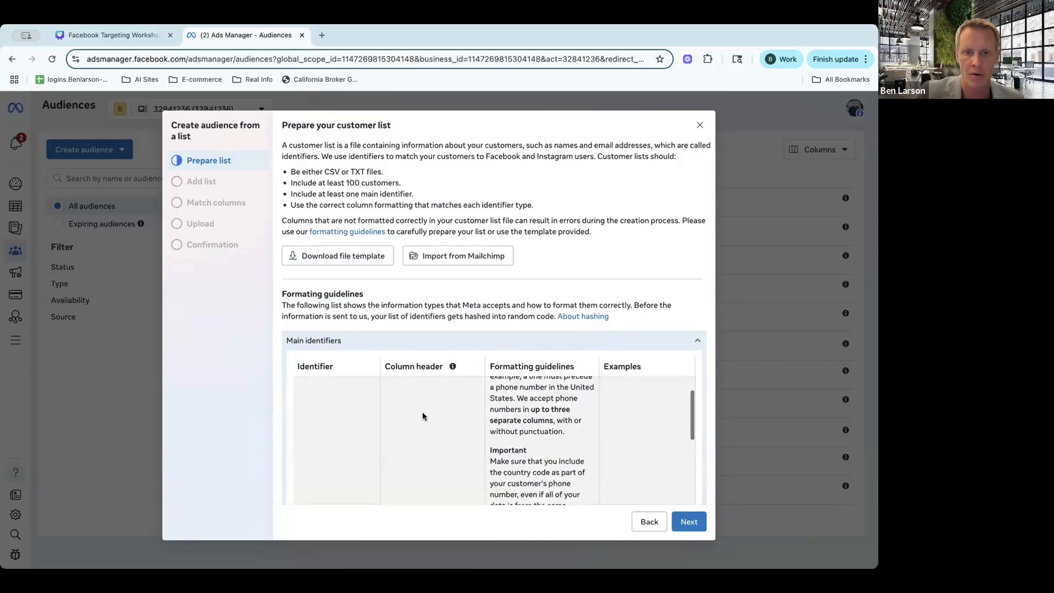
scroll(422, 416, down, 5)
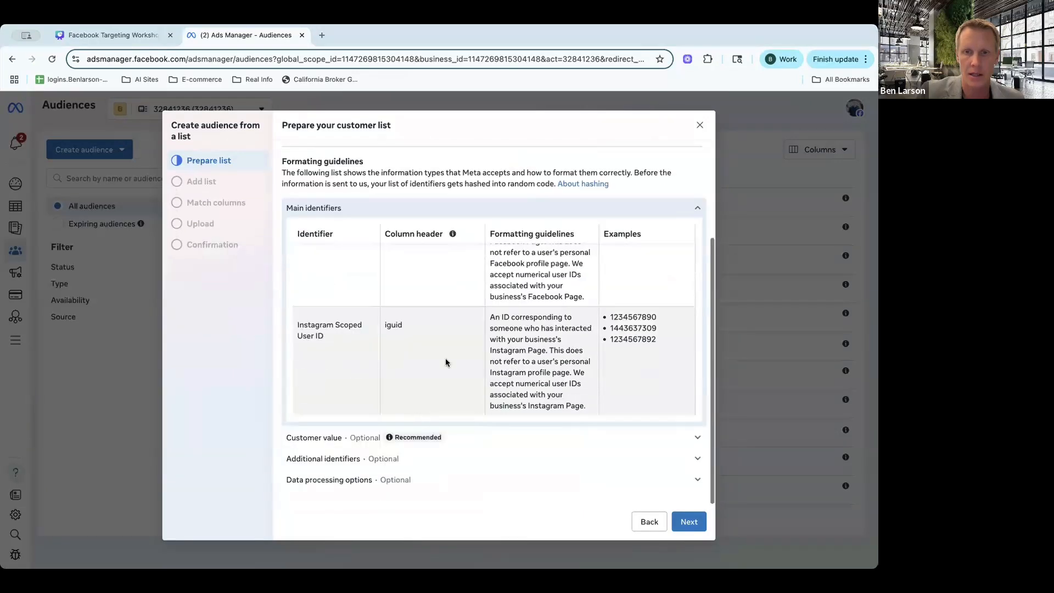
scroll(446, 358, up, 10)
scroll(446, 358, up, 5)
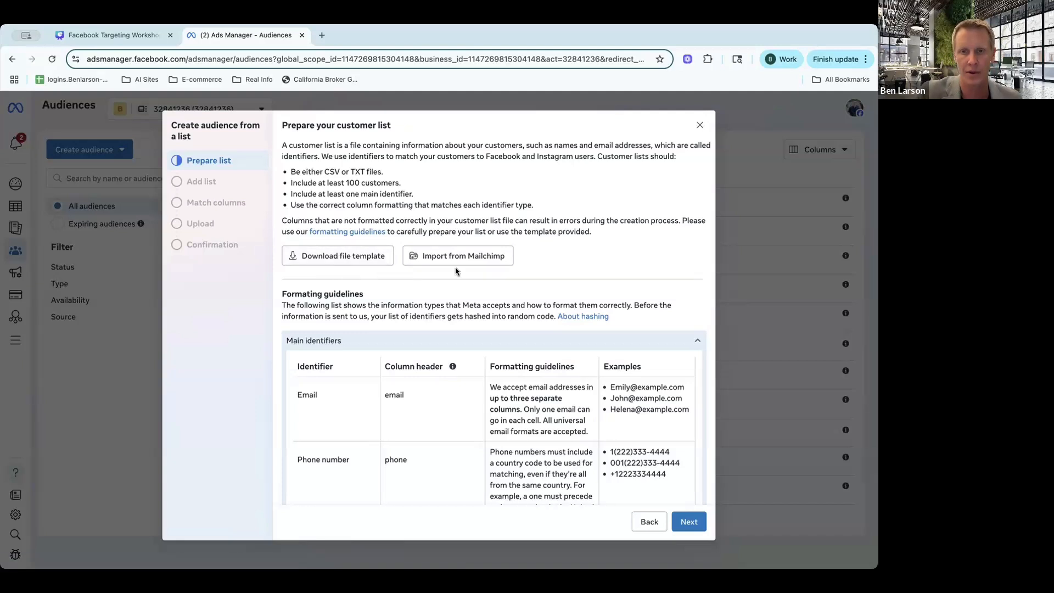
scroll(679, 406, down, 2)
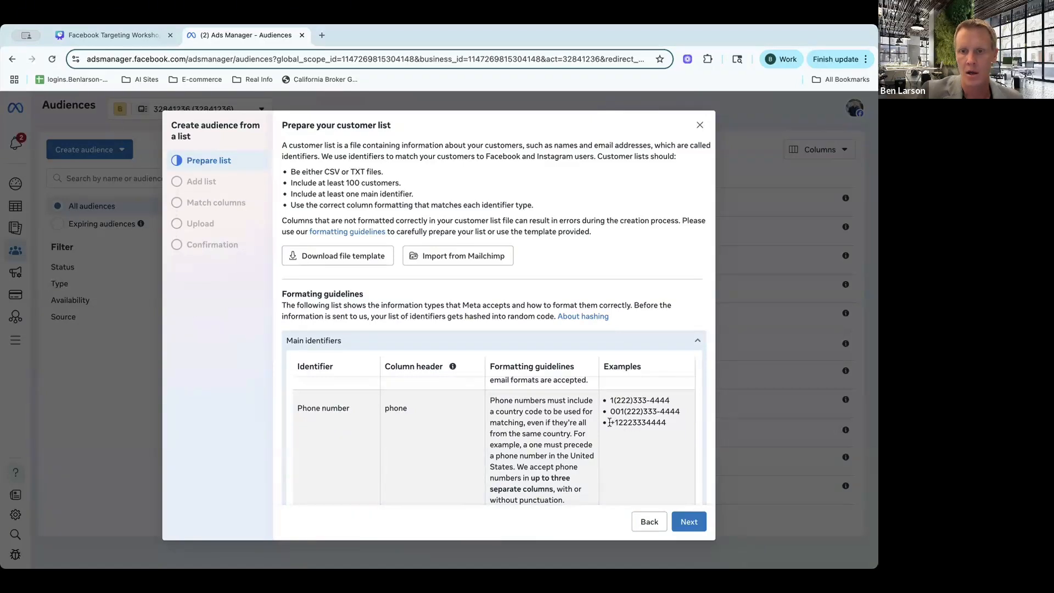
drag(609, 423, 664, 423)
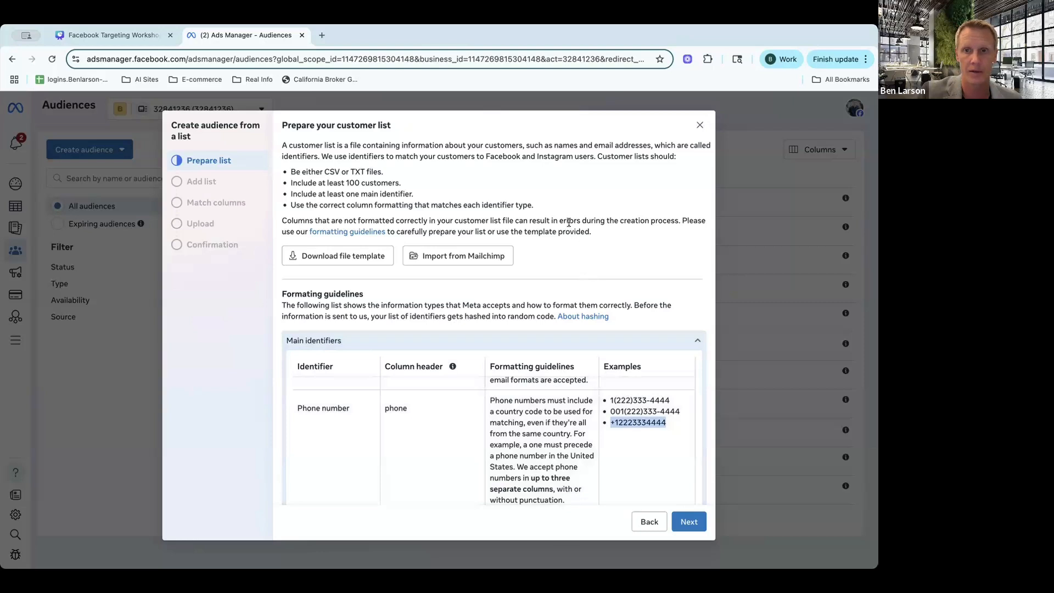
scroll(692, 284, down, 1)
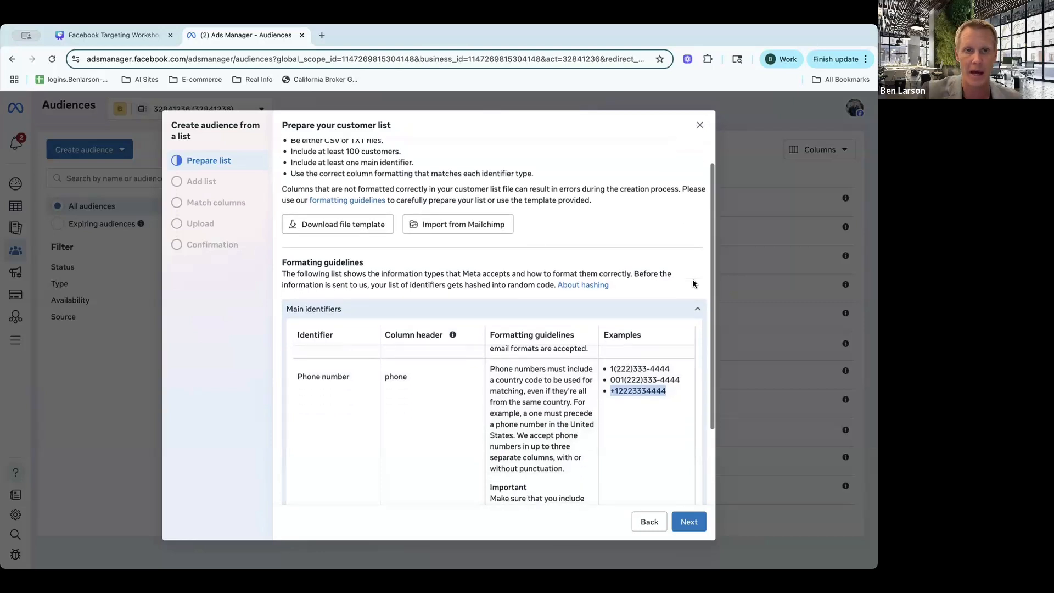
scroll(692, 283, up, 1)
click(685, 520)
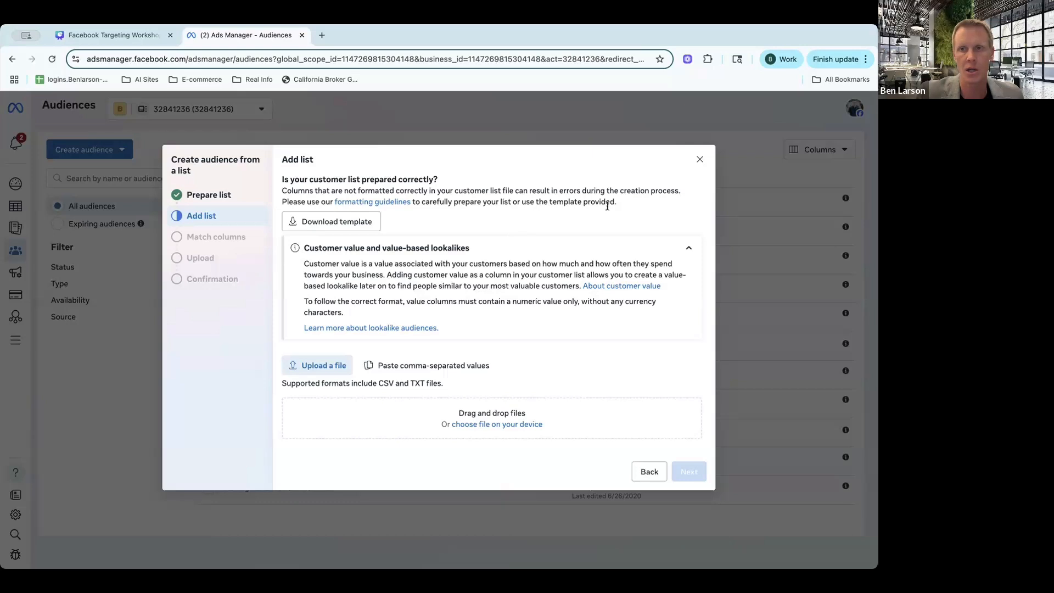
click(699, 159)
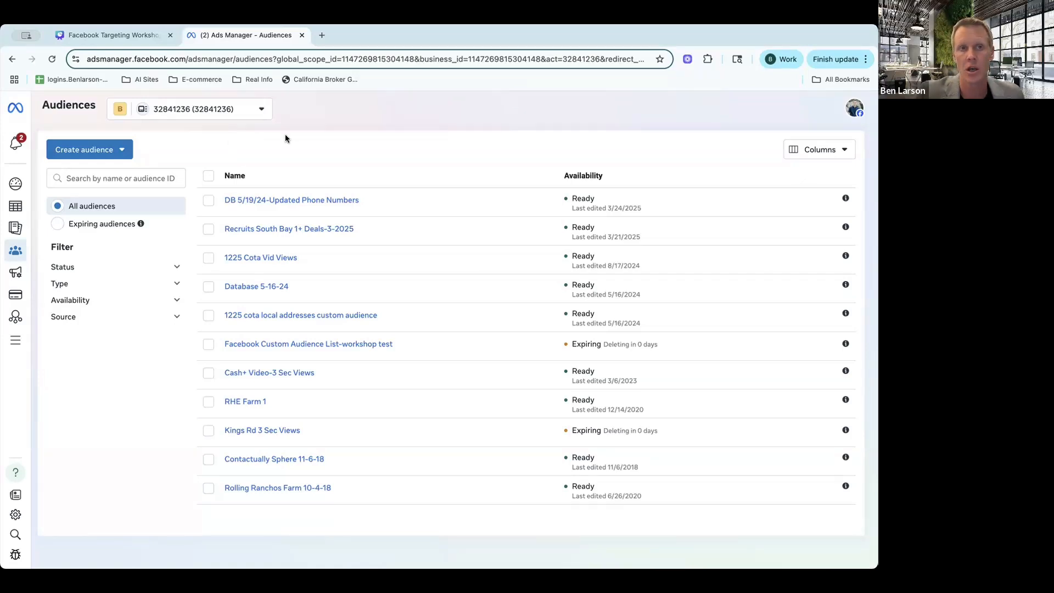
Step: Start a new custom audience with Video from the Meta sources as its source
click(116, 151)
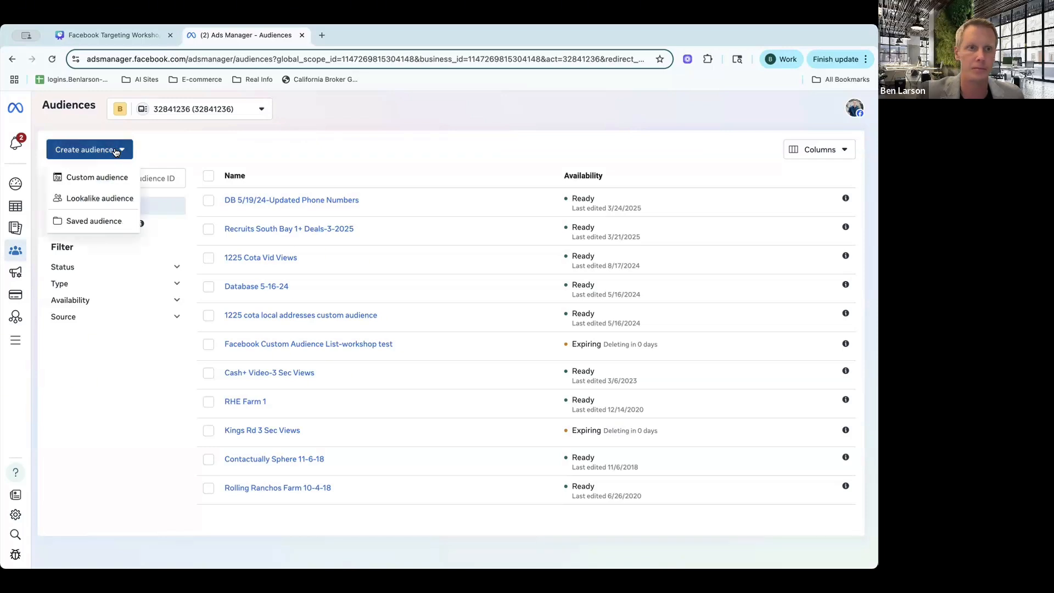
click(96, 178)
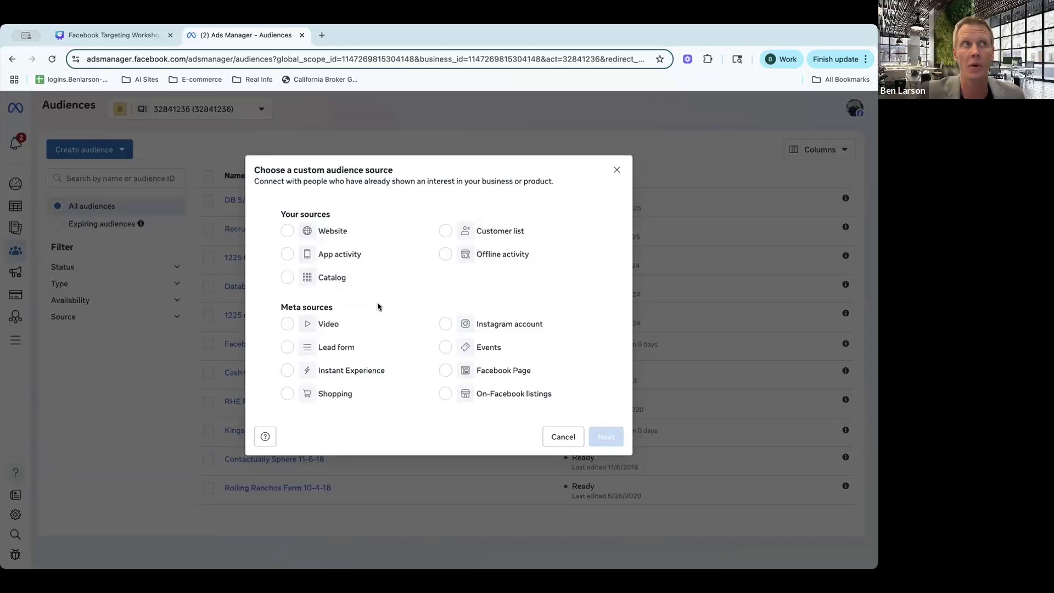
click(287, 324)
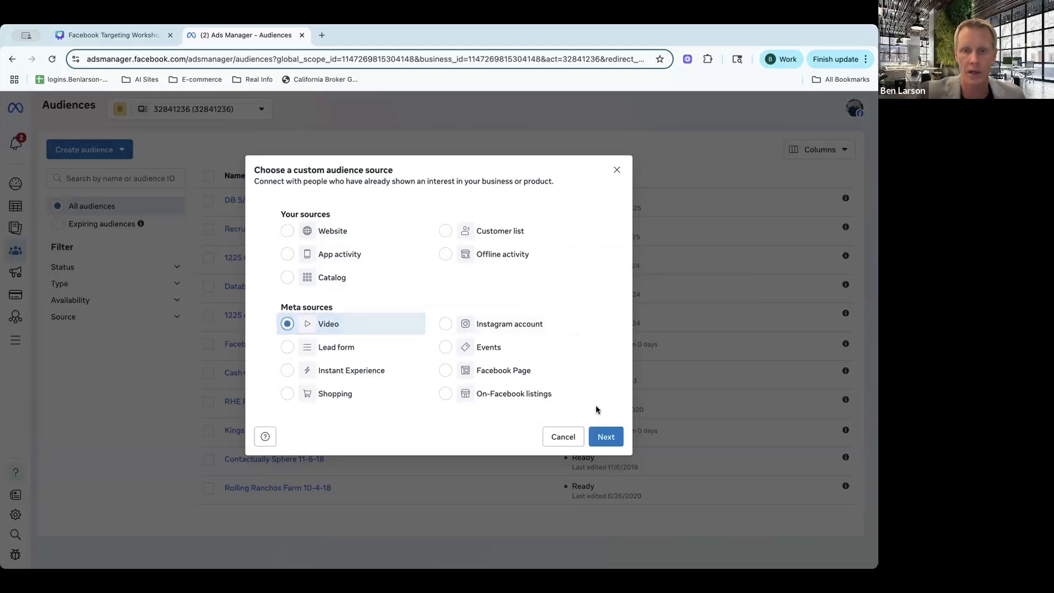
click(606, 437)
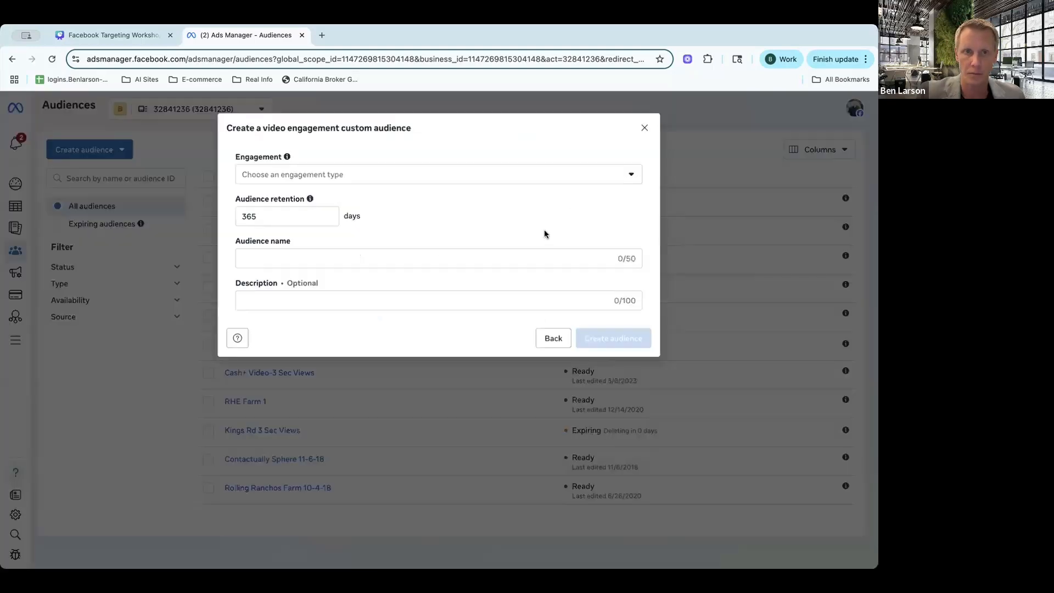
Step: Set the video audience's engagement type to people who have viewed at least 3 seconds of your video
click(472, 181)
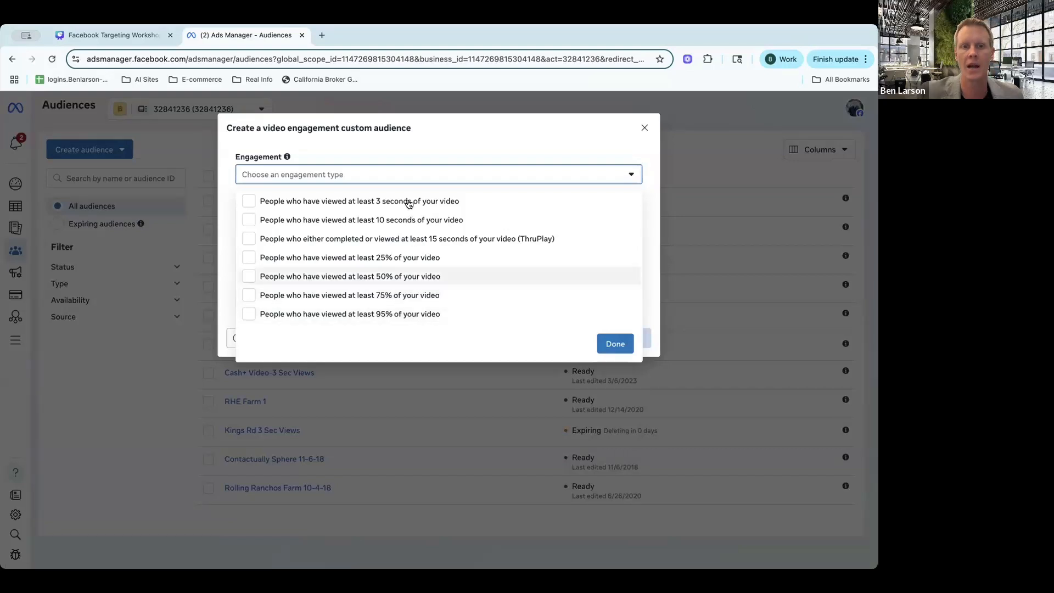
click(250, 202)
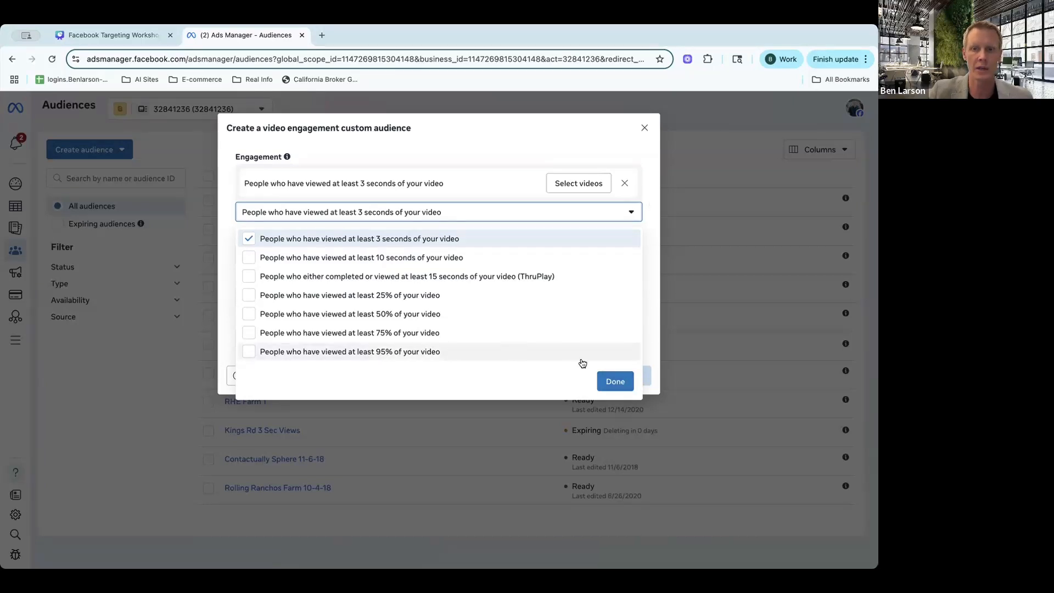
click(612, 380)
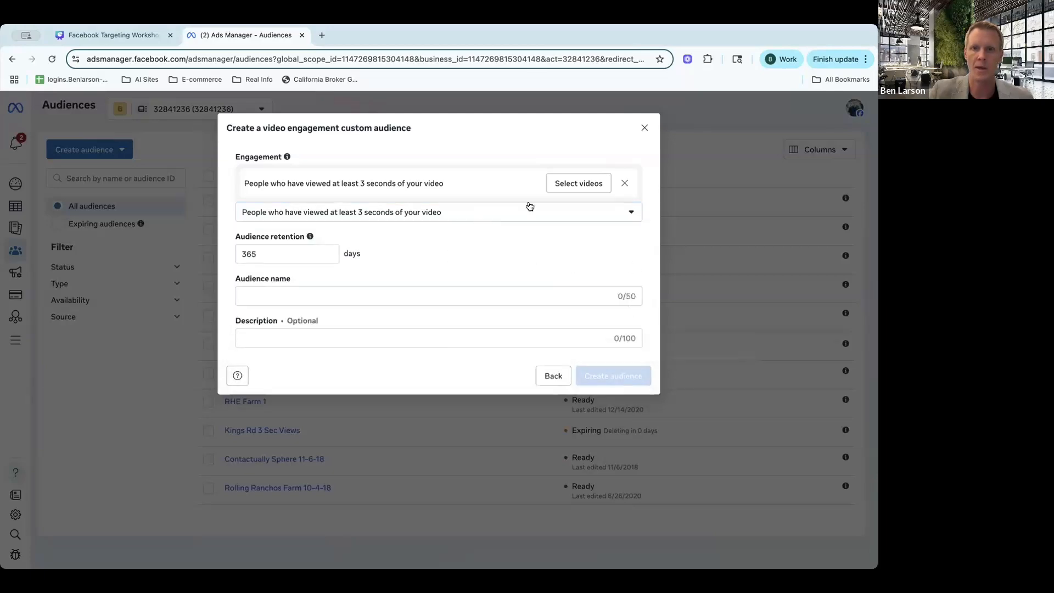
Step: Choose the Sep 9, 2025 video about the number of homes for sale from the Realtor Facebook page, and discard the audience setup
click(566, 183)
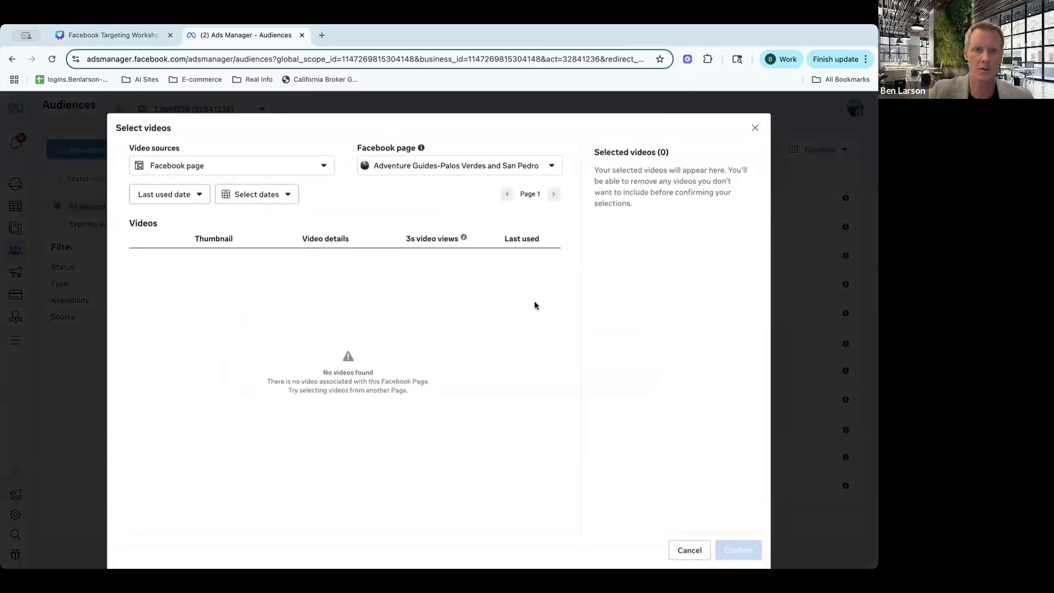
click(394, 163)
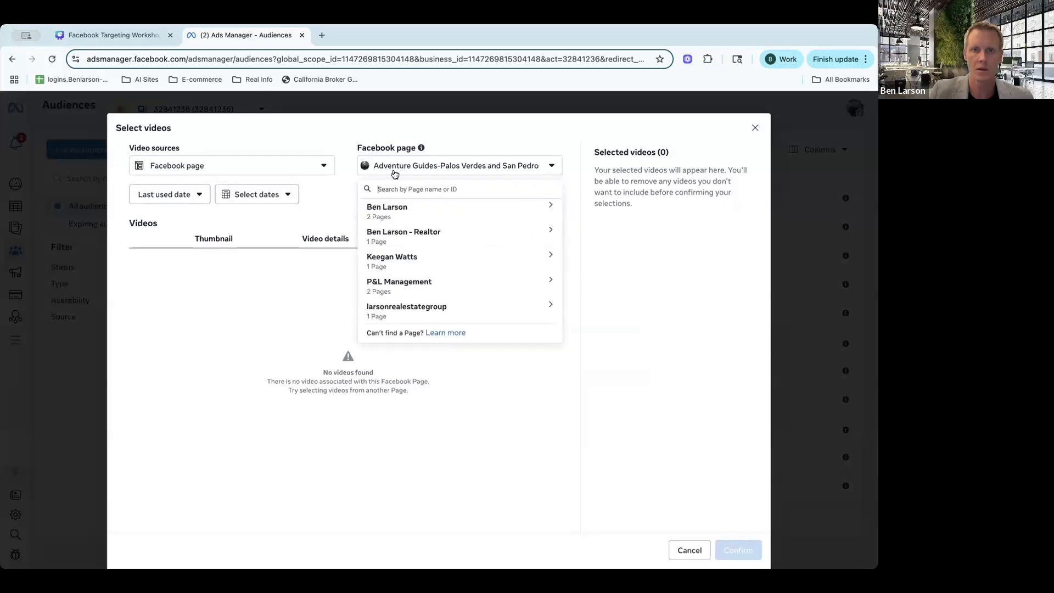
click(414, 231)
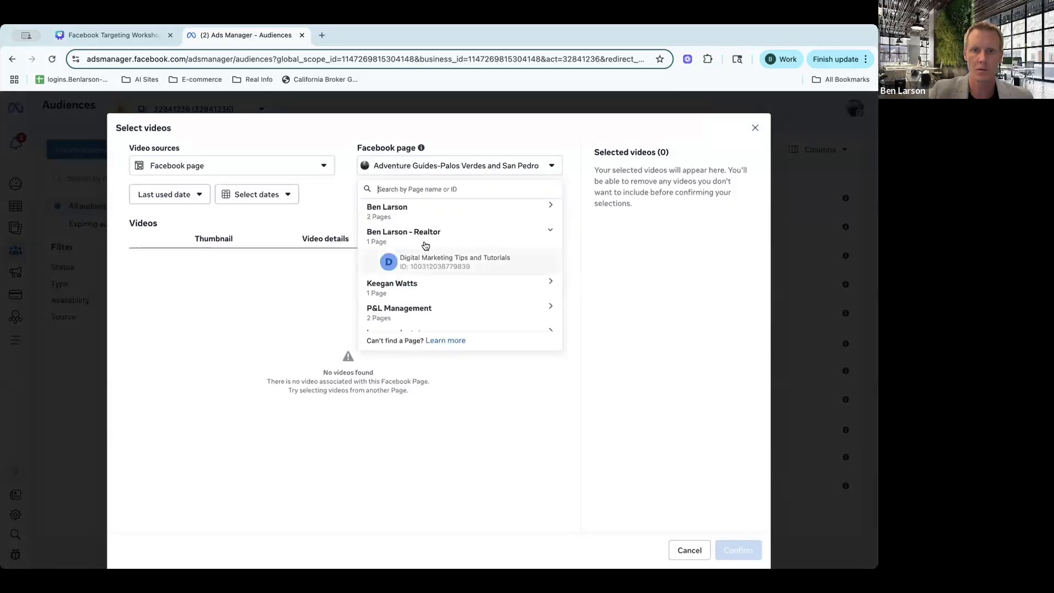
click(416, 219)
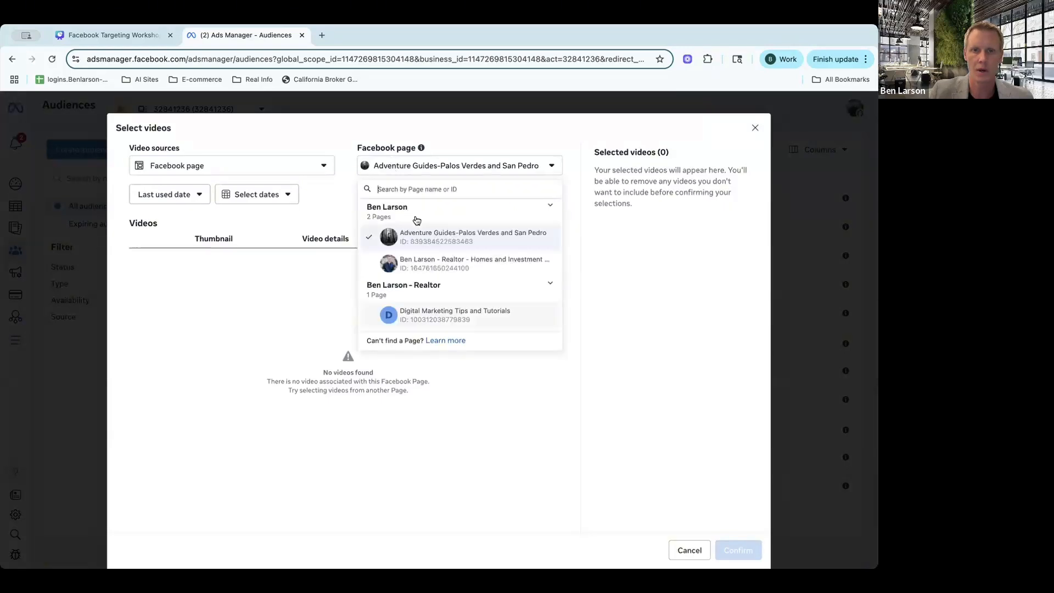
click(429, 261)
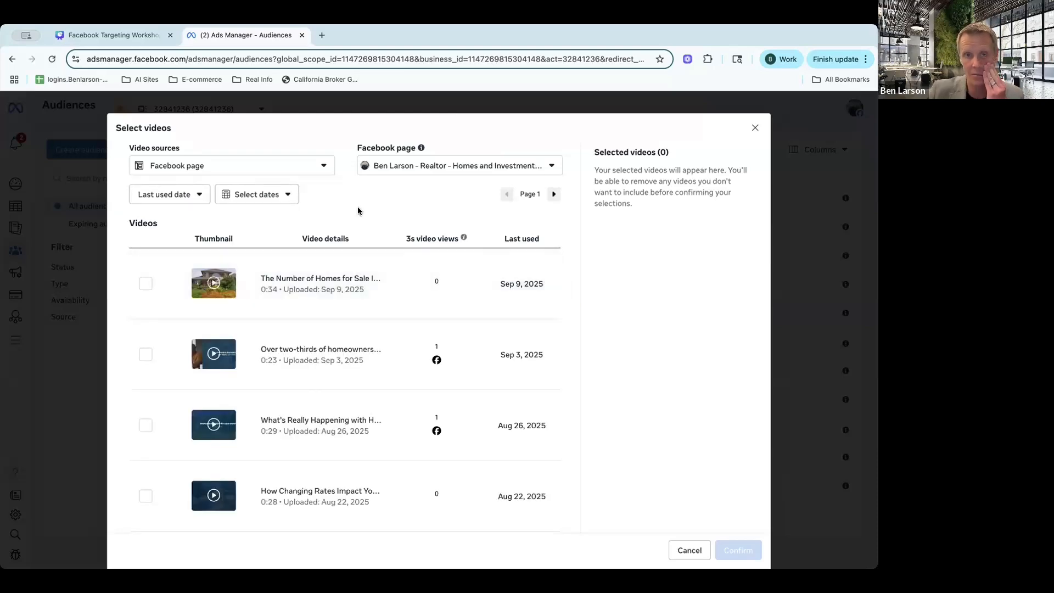
click(145, 284)
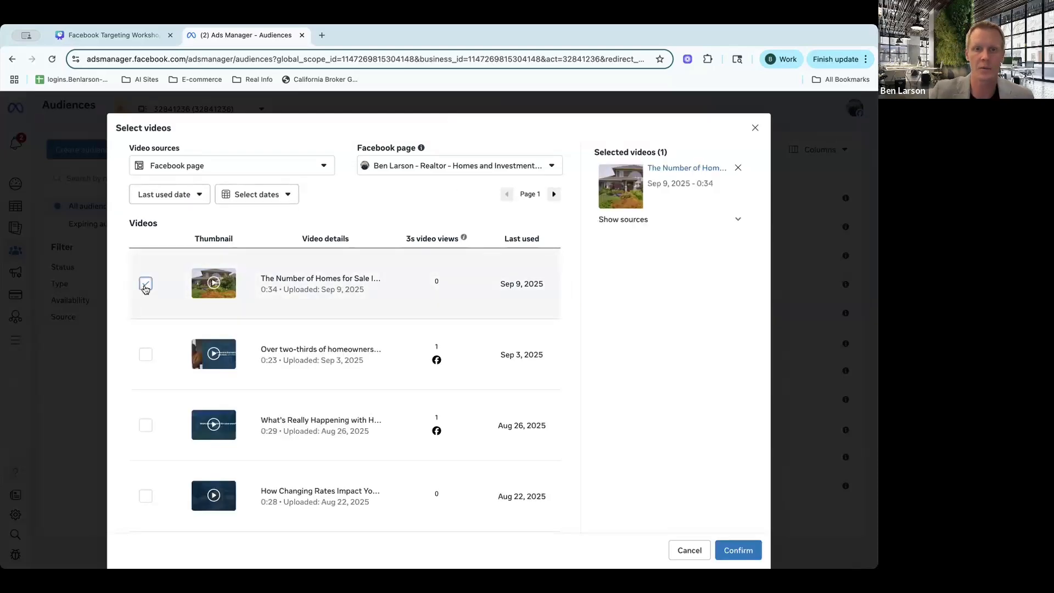
click(738, 550)
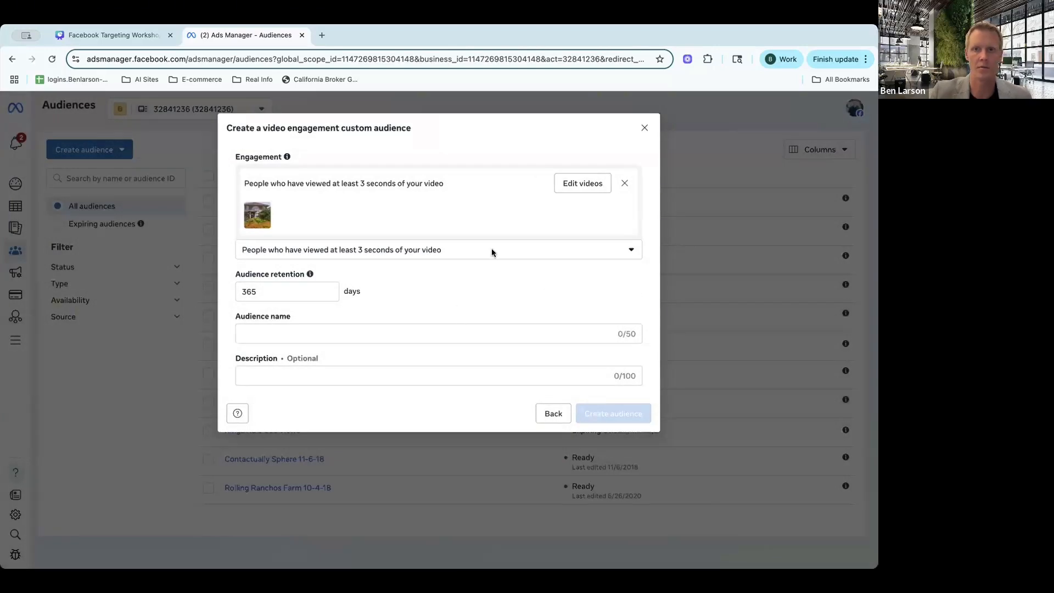
click(643, 128)
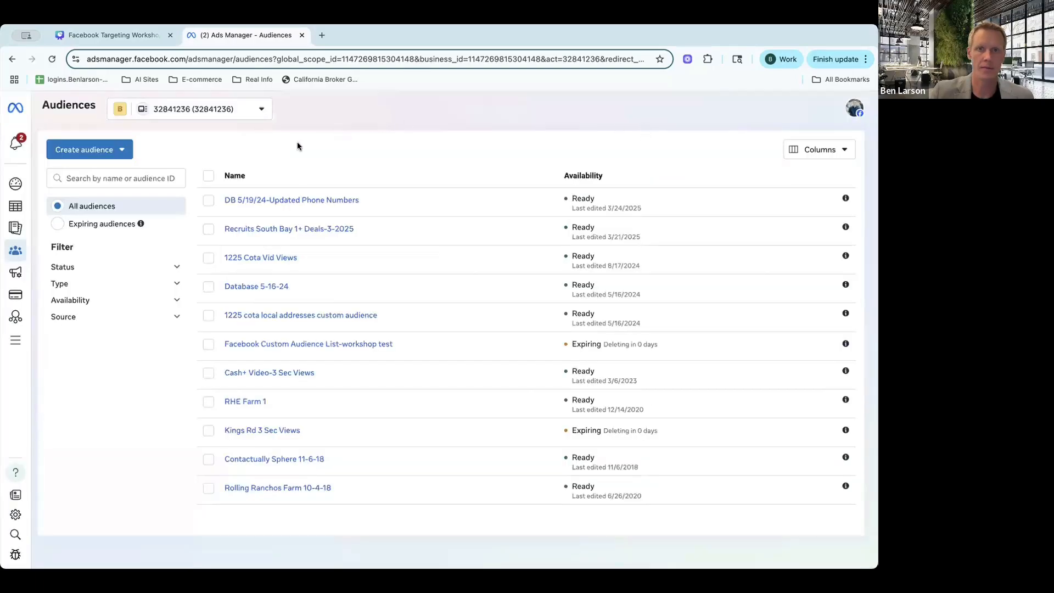